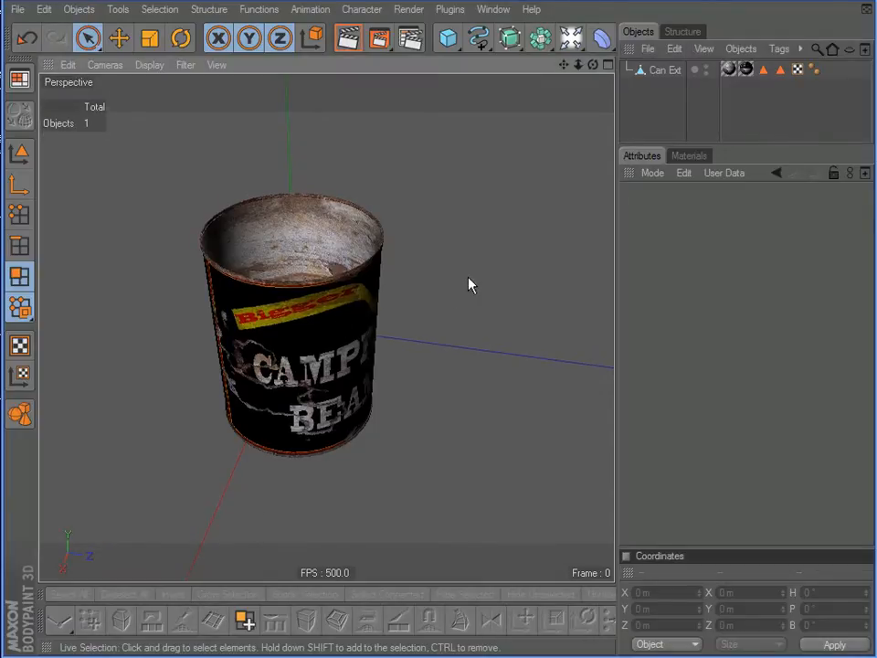
scroll(465, 286, up, 3)
alt+drag(465, 286, 375, 288)
alt+middle_drag(473, 298, 383, 277)
scroll(495, 313, down, 2)
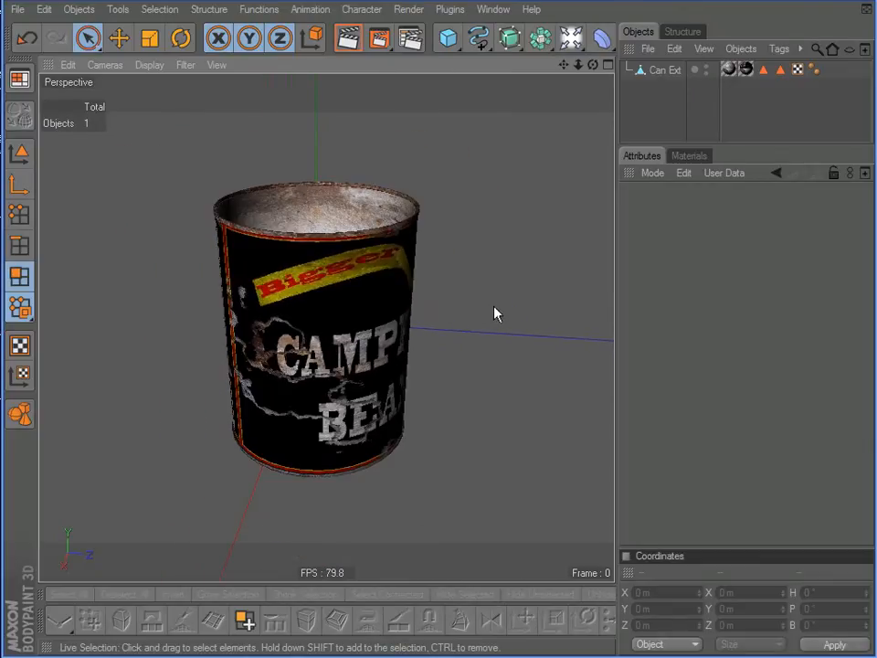
scroll(495, 313, up, 1)
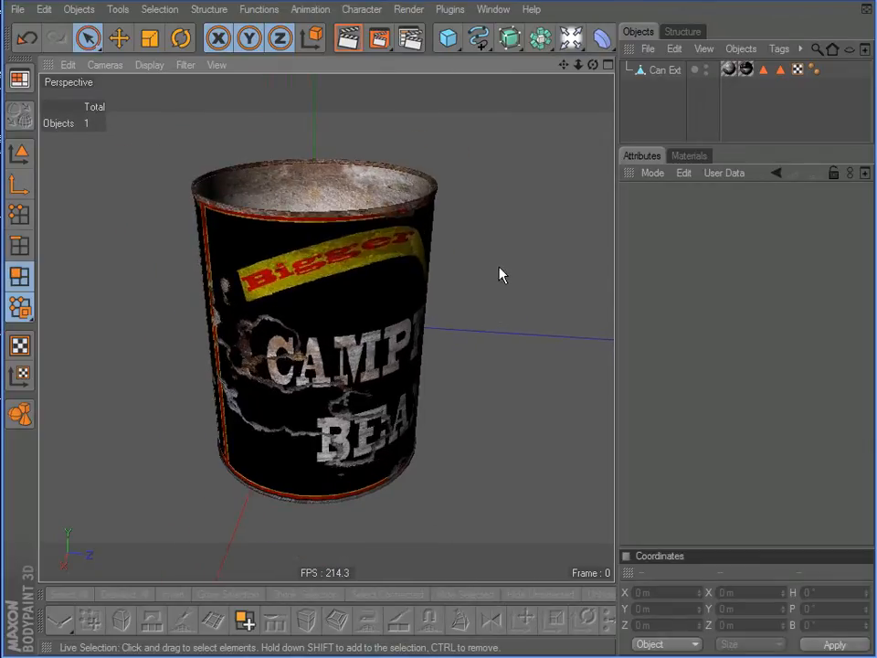
mouse_move(368, 294)
alt+mouse_down()
mouse_move(372, 340)
mouse_move(369, 285)
alt+mouse_up()
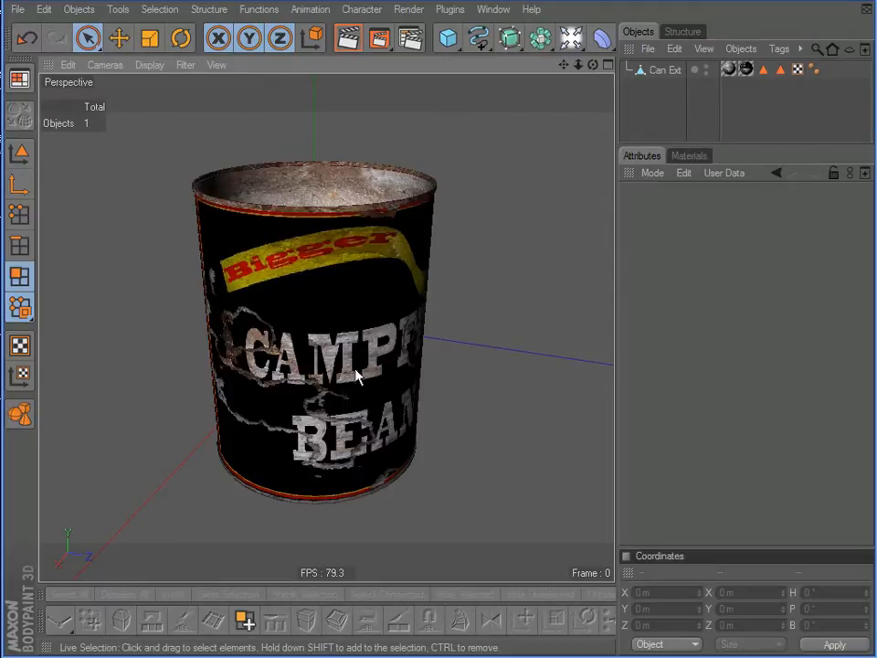
Select the Can Ext object and optimize its mesh in point mode to remove the stray unconnected points above the can
click(666, 70)
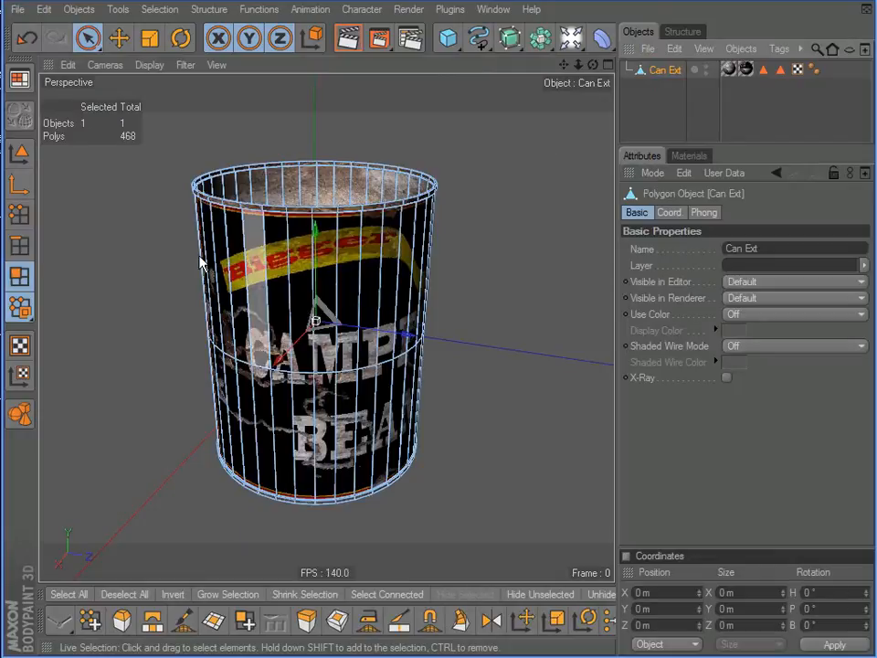
click(30, 245)
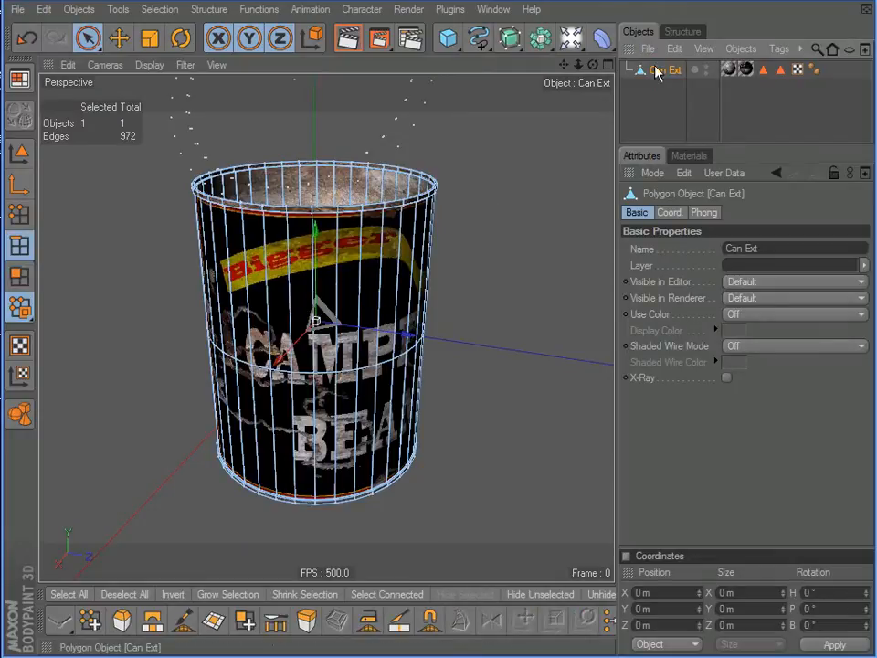
scroll(525, 195, down, 3)
alt+middle_drag(518, 191, 556, 202)
click(19, 214)
click(121, 254)
right_click(131, 403)
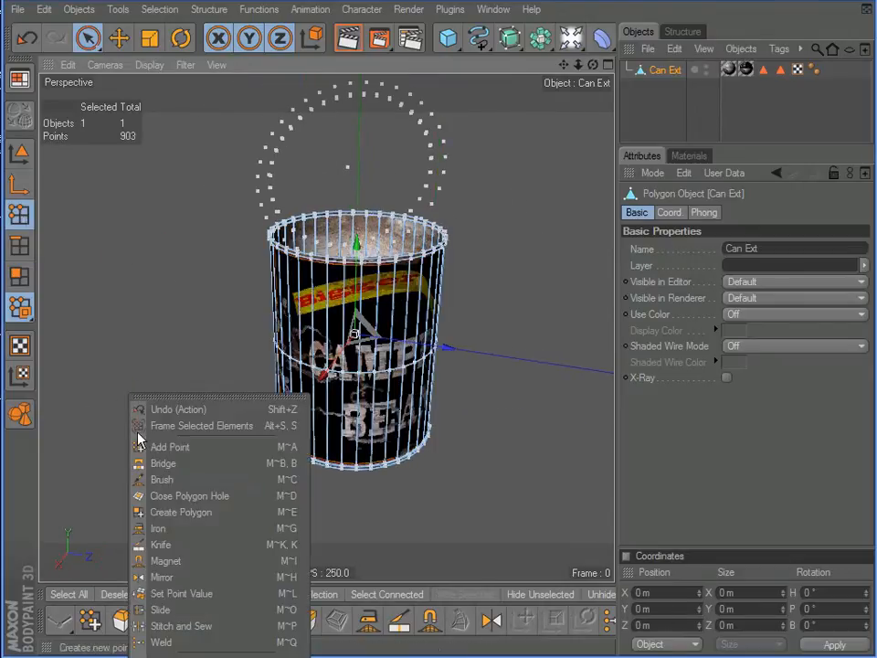
click(219, 656)
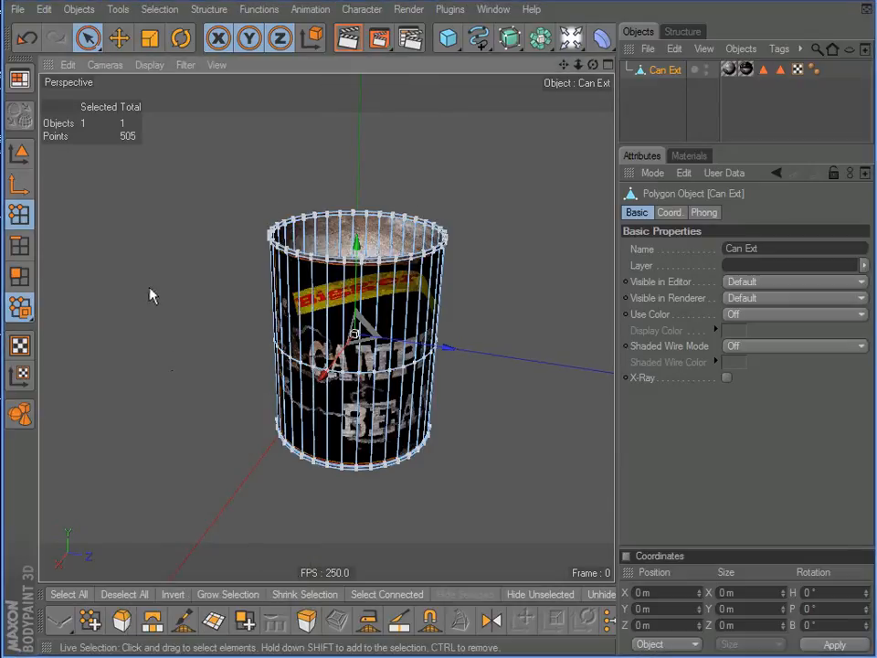
click(663, 69)
mouse_move(374, 291)
alt+middle_down()
mouse_move(361, 318)
mouse_move(367, 288)
alt+middle_up()
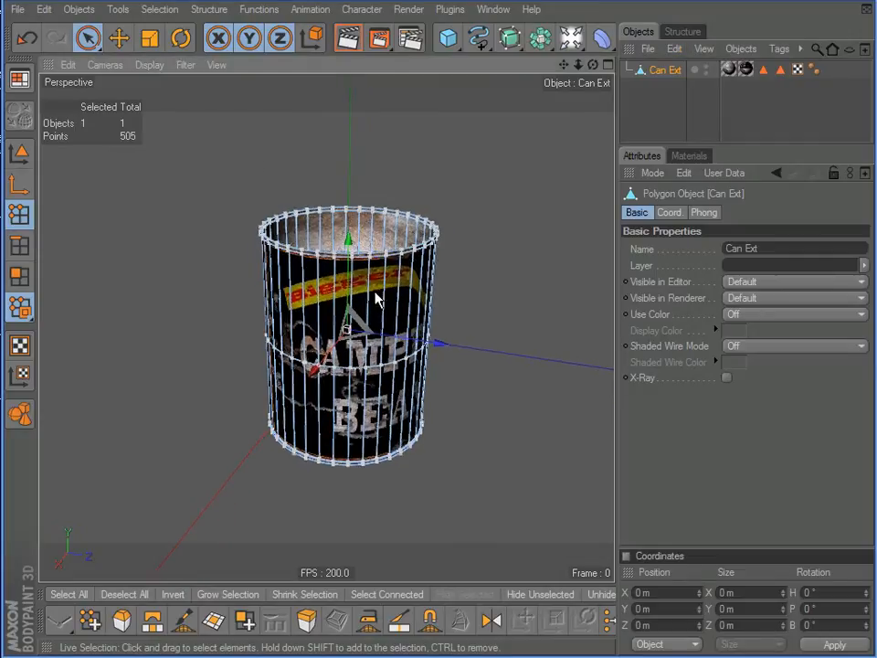
Switch Can Ext to edge editing and select a single edge on the mid-height loop of the can's side
click(19, 245)
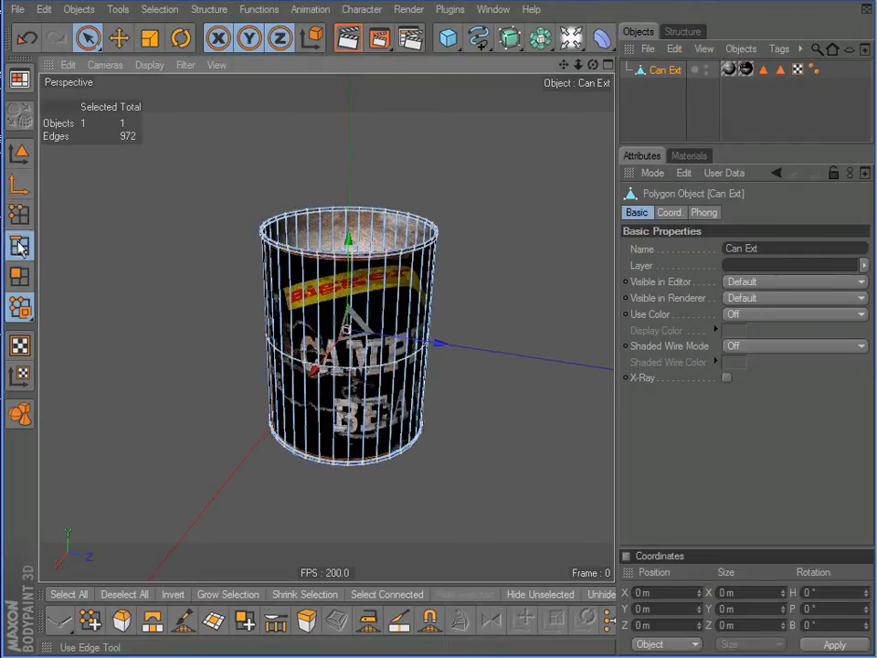
scroll(329, 390, up, 7)
click(381, 469)
scroll(170, 349, down, 5)
alt+drag(162, 352, 134, 368)
alt+drag(375, 291, 386, 276)
alt+middle_drag(386, 276, 403, 263)
alt+middle_drag(82, 338, 92, 336)
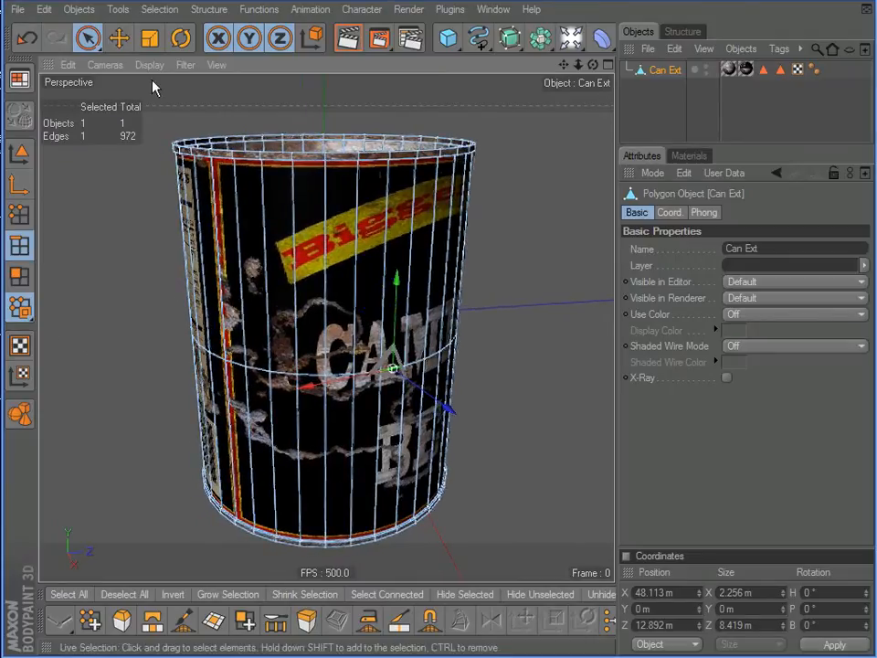
Set the Live Selection mode to Soft Selection for the selected mid-height edge
click(87, 38)
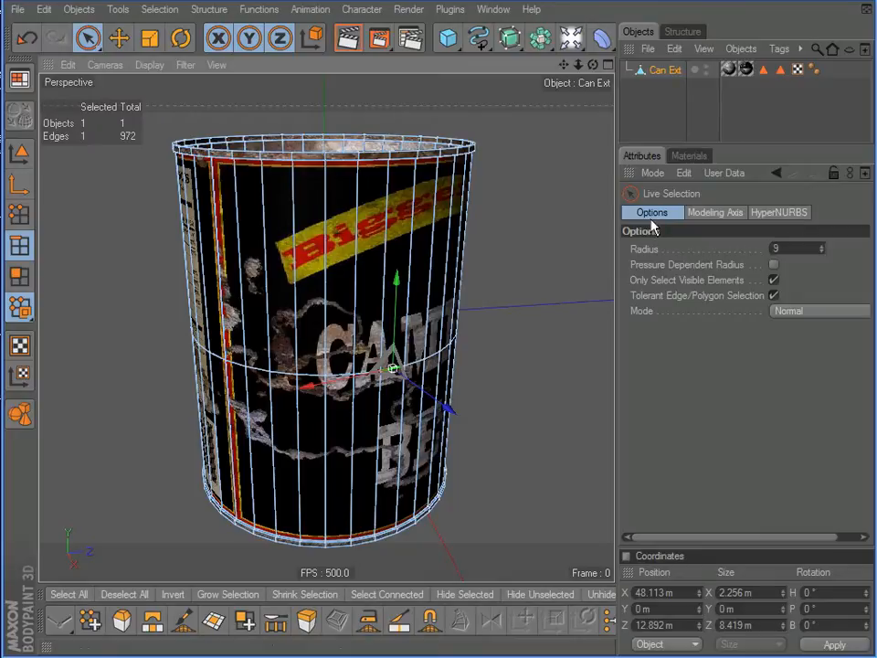
click(785, 313)
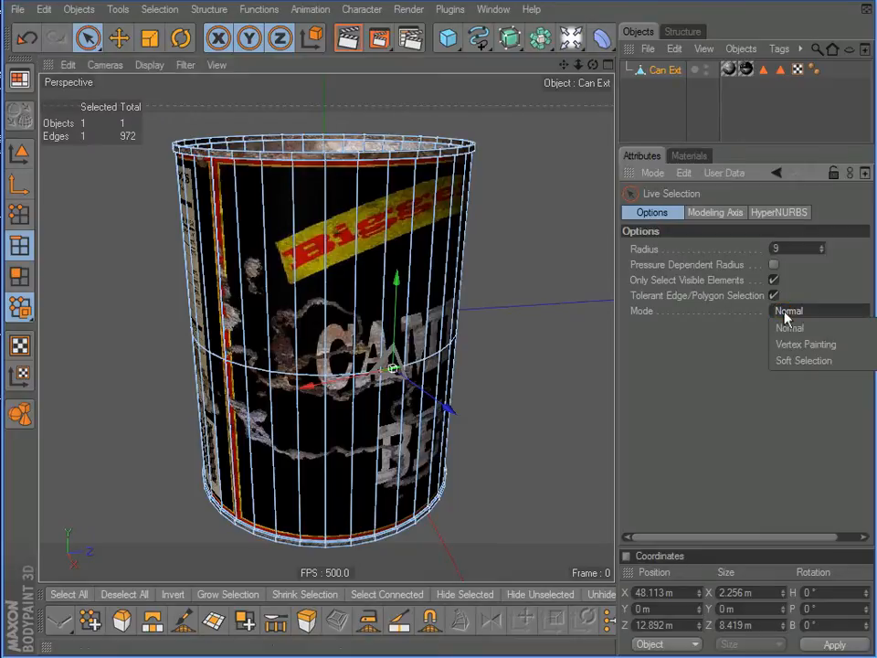
click(804, 360)
mouse_move(374, 292)
alt+mouse_down()
mouse_move(373, 315)
mouse_move(382, 294)
alt+mouse_up()
scroll(553, 234, down, 2)
alt+middle_drag(553, 234, 351, 281)
alt+drag(553, 234, 393, 288)
alt+drag(194, 296, 192, 264)
alt+middle_drag(399, 420, 454, 384)
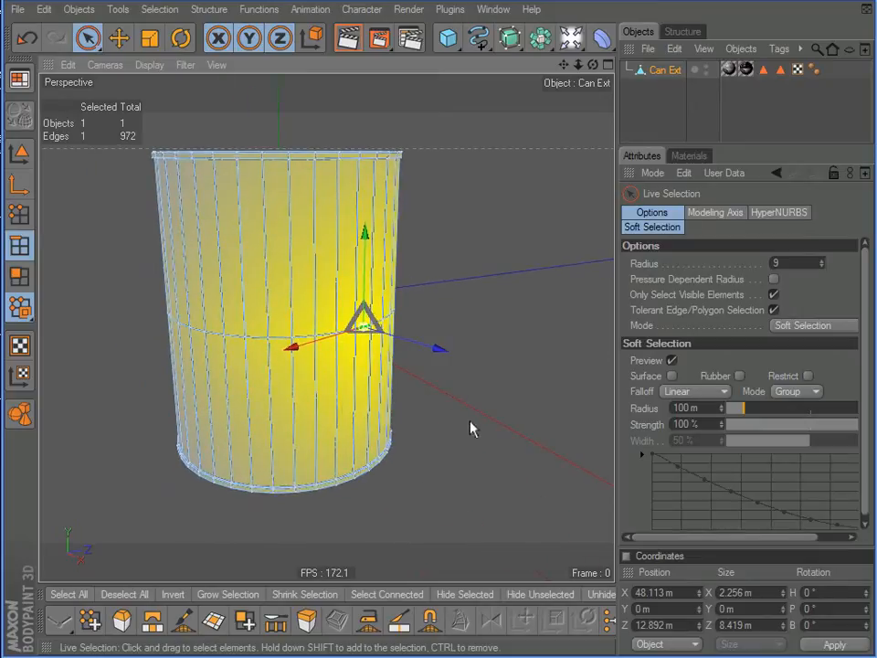
Set the soft selection falloff to Bell, the width to 10 % and the strength to 88 %
click(625, 559)
drag(796, 338, 800, 204)
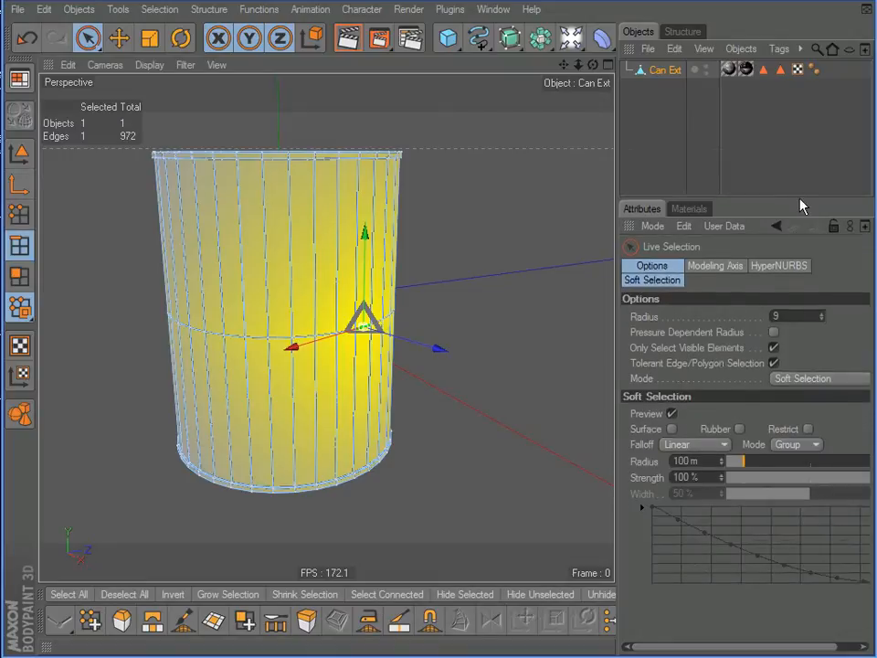
click(686, 445)
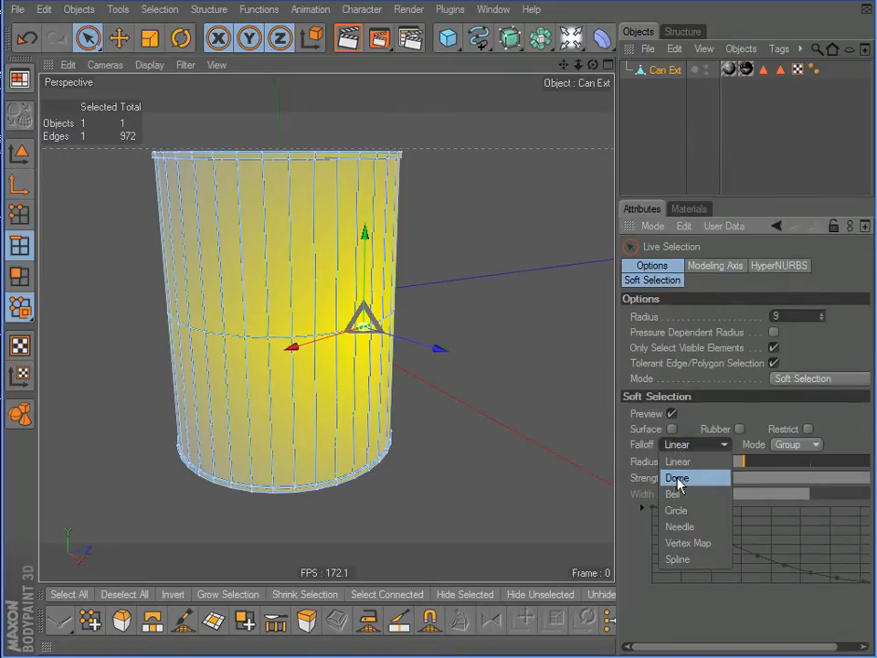
click(677, 494)
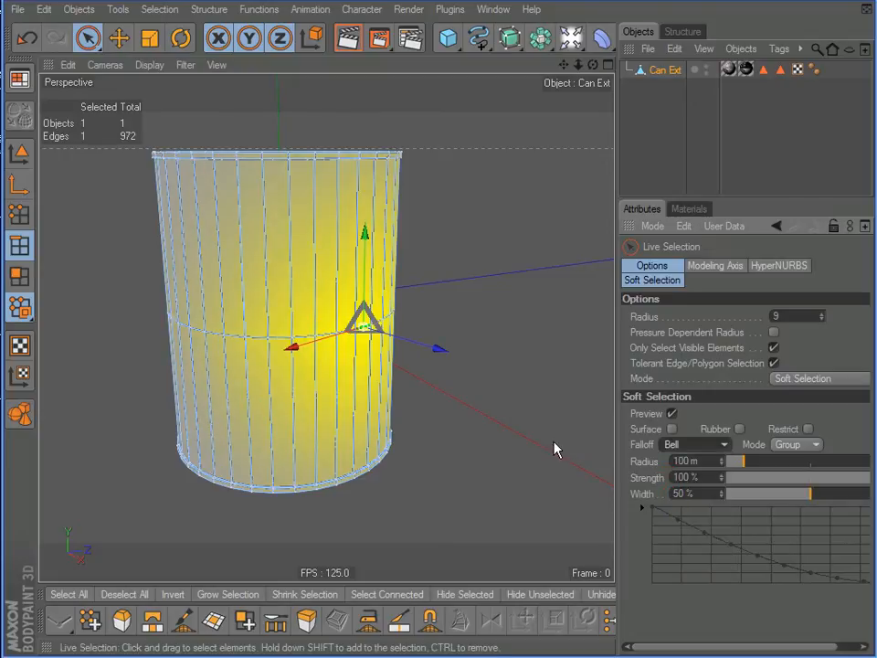
alt+drag(486, 432, 505, 445)
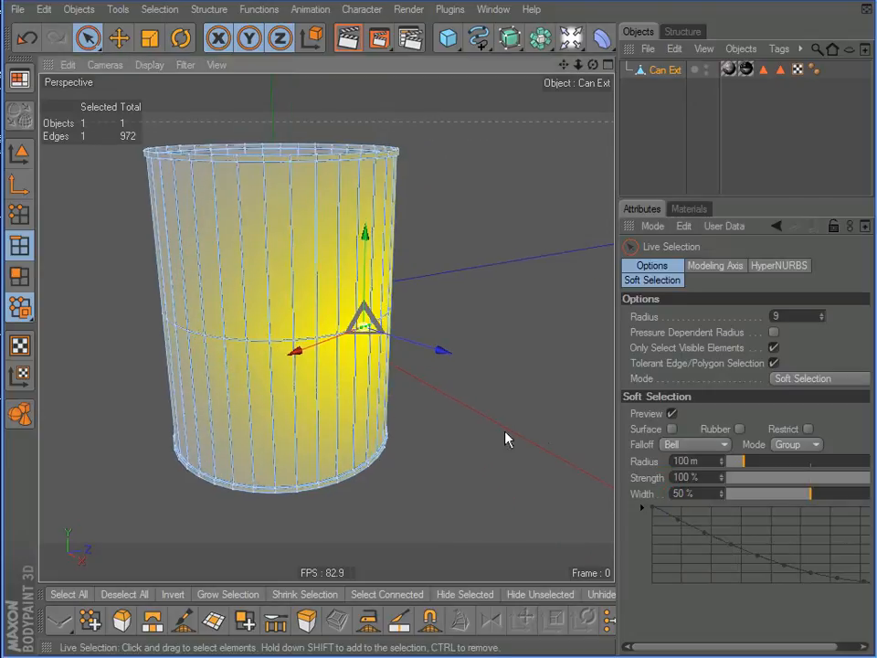
click(754, 493)
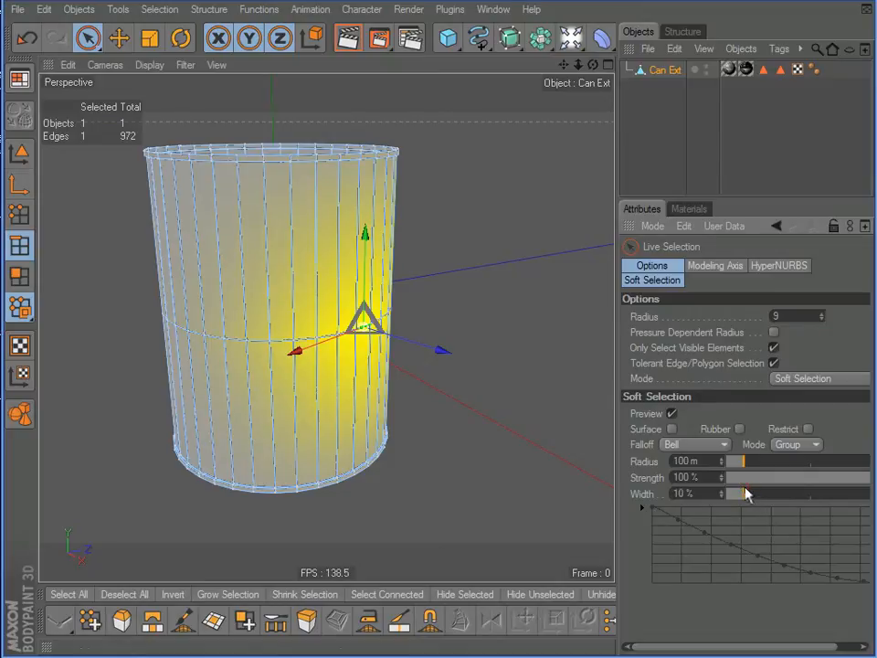
mouse_move(807, 479)
mouse_down()
mouse_move(794, 477)
mouse_move(868, 487)
mouse_up()
Push the soft-selected mid-height edge in toward the can's centre to dent the side wall
alt+drag(445, 415, 375, 299)
drag(464, 360, 377, 329)
alt+drag(386, 286, 519, 350)
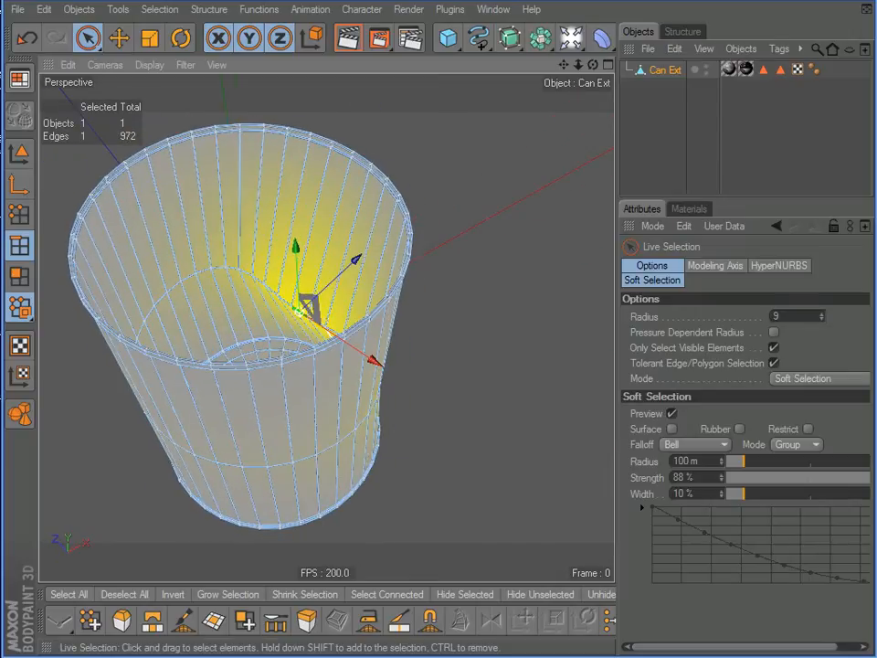
alt+drag(428, 282, 227, 197)
alt+middle_drag(397, 368, 446, 374)
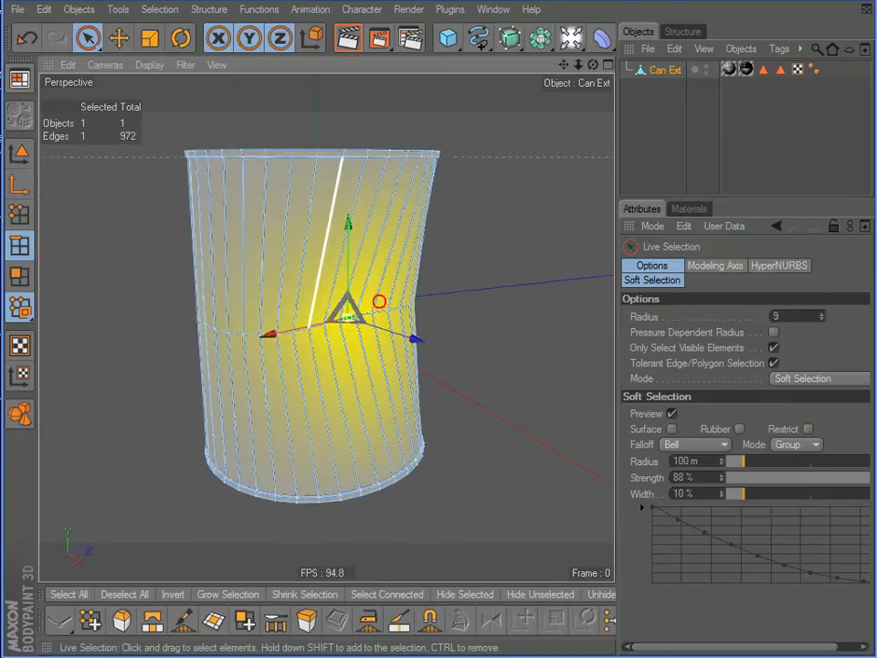
alt+drag(330, 208, 349, 251)
scroll(223, 137, up, 6)
scroll(226, 137, down, 4)
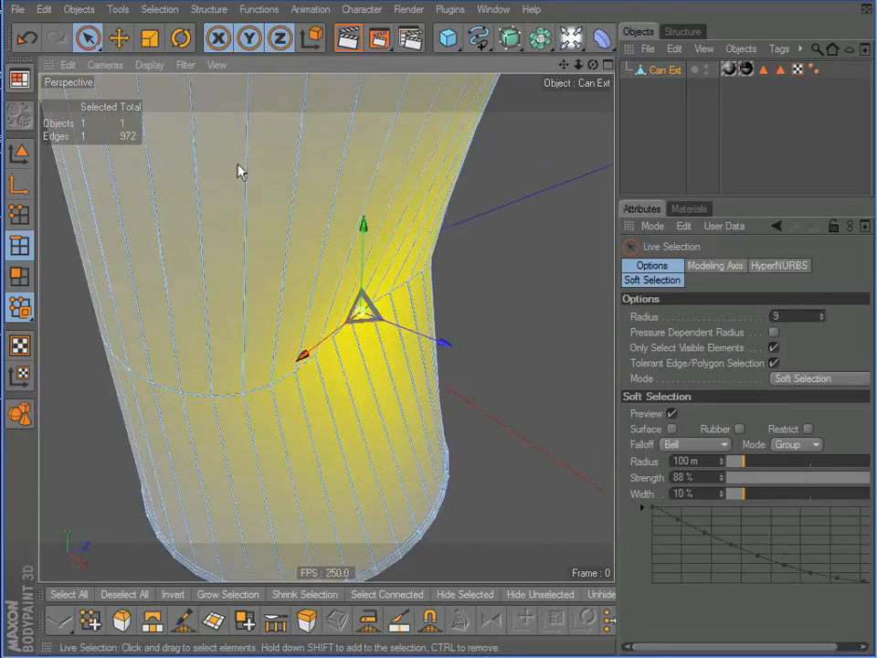
Select three edges on the can's upper rim above the dent and set the soft selection radius to 166 m
alt+right_drag(238, 166, 374, 291)
alt+drag(290, 251, 381, 346)
alt+right_drag(290, 253, 374, 292)
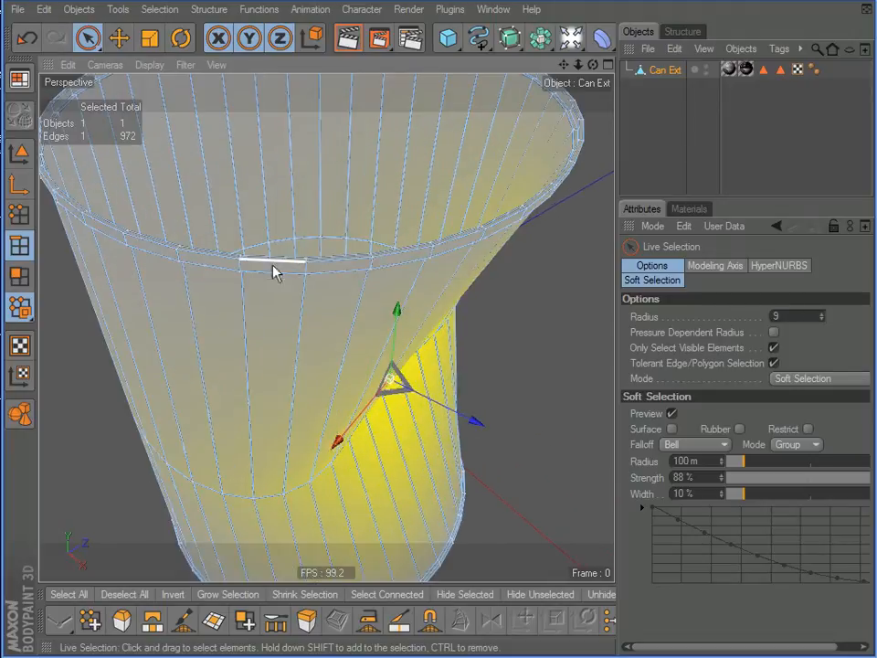
mouse_move(281, 272)
mouse_down()
mouse_move(283, 260)
mouse_move(284, 307)
mouse_move(243, 308)
mouse_move(227, 285)
mouse_up()
scroll(281, 313, down, 5)
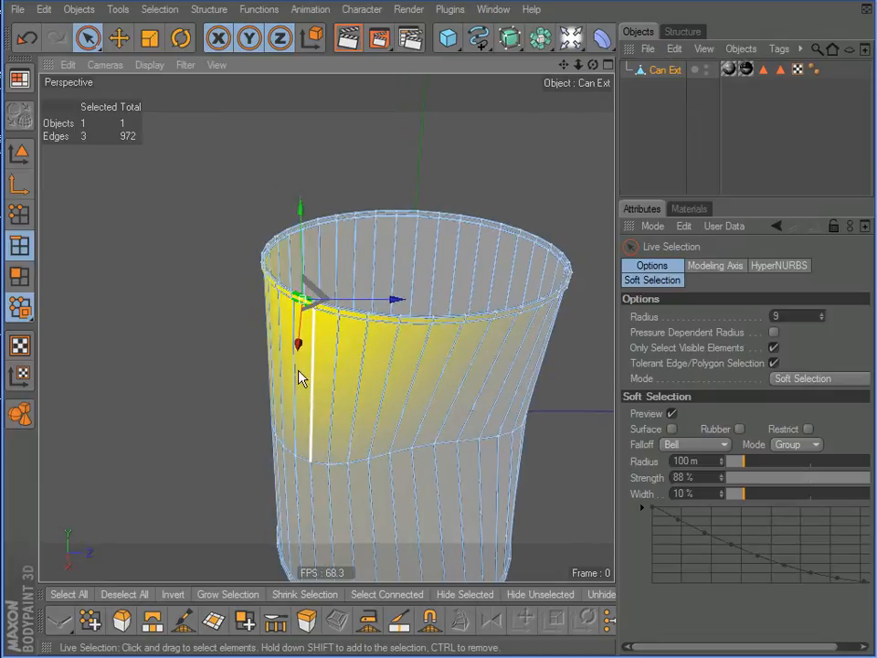
alt+middle_drag(227, 285, 213, 249)
drag(762, 464, 754, 466)
alt+drag(398, 303, 336, 271)
alt+middle_drag(517, 453, 500, 414)
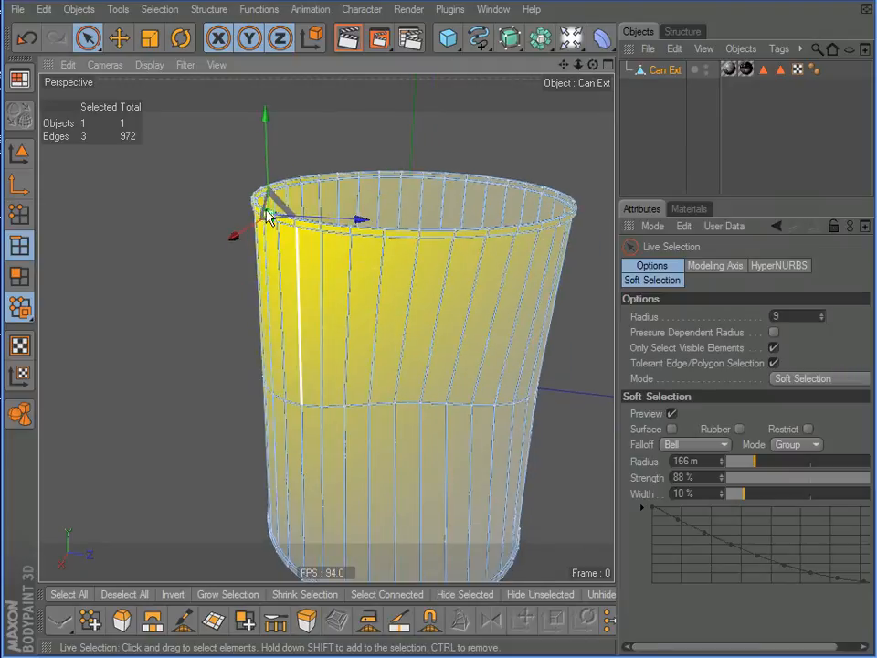
Rotate the selected upper rim edges with soft selection to tilt the rim over the dent
click(181, 38)
alt+drag(372, 290, 276, 333)
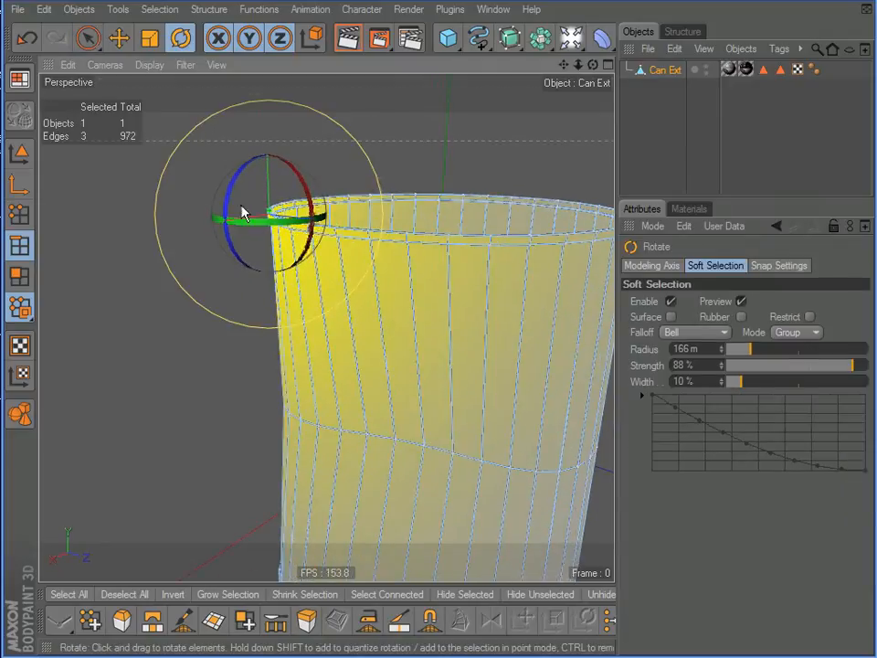
drag(231, 200, 222, 267)
alt+drag(348, 298, 260, 270)
Move the selected upper rim edges with Live Selection in the XY plane to bend the can's top over the dent
click(88, 37)
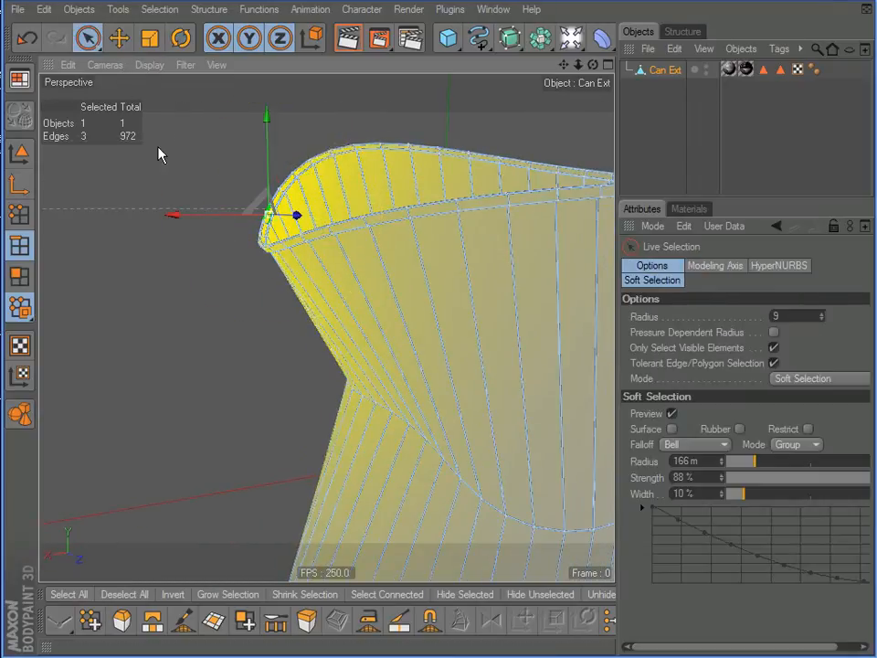
alt+drag(280, 264, 276, 252)
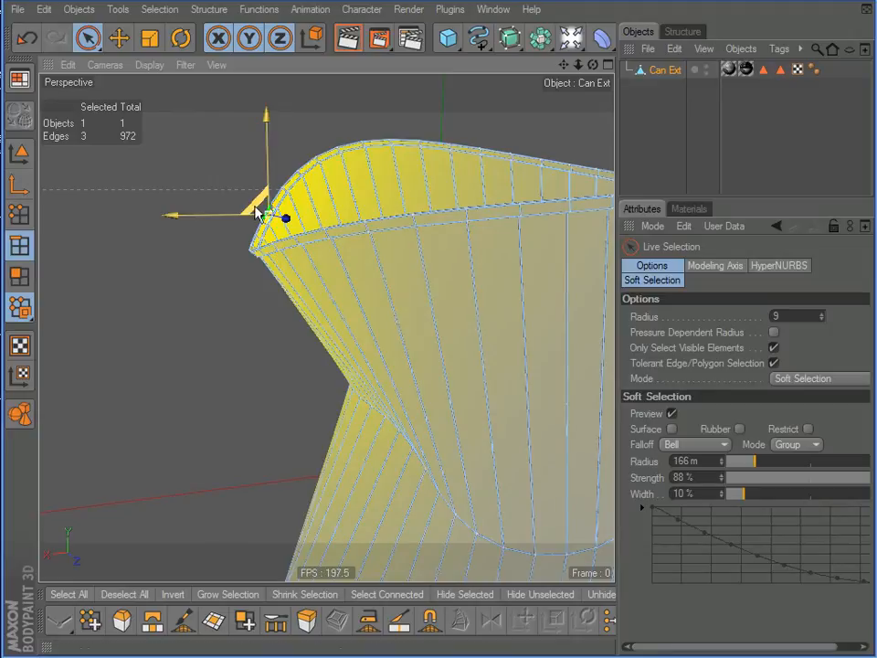
drag(254, 210, 275, 333)
scroll(253, 263, down, 5)
scroll(252, 263, down, 1)
Select three edges on the can's bottom rim directly below the dent
alt+middle_drag(271, 491, 249, 392)
alt+drag(320, 274, 374, 294)
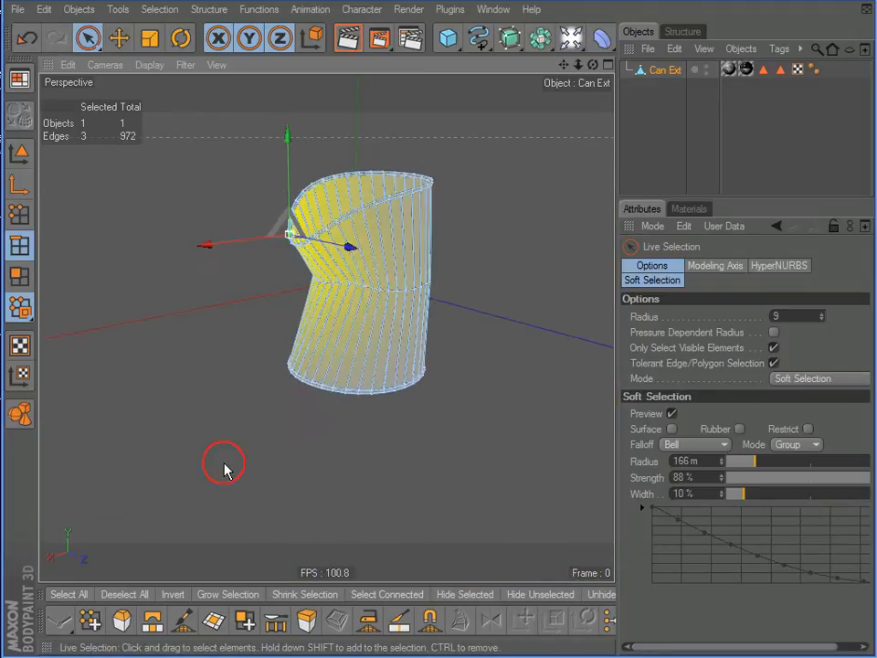
scroll(238, 415, up, 4)
scroll(245, 431, up, 2)
drag(275, 464, 275, 463)
alt+drag(269, 506, 218, 502)
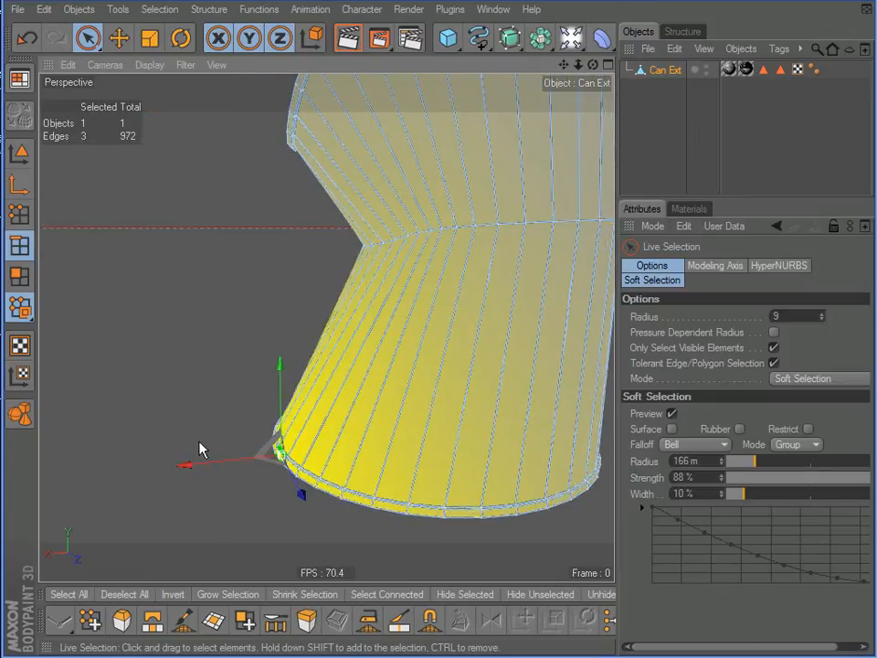
Rotate and move the selected bottom rim edges upward with soft selection so the base folds toward the dent
click(181, 38)
drag(251, 405, 363, 343)
click(118, 38)
drag(274, 451, 362, 329)
alt+middle_drag(373, 291, 295, 410)
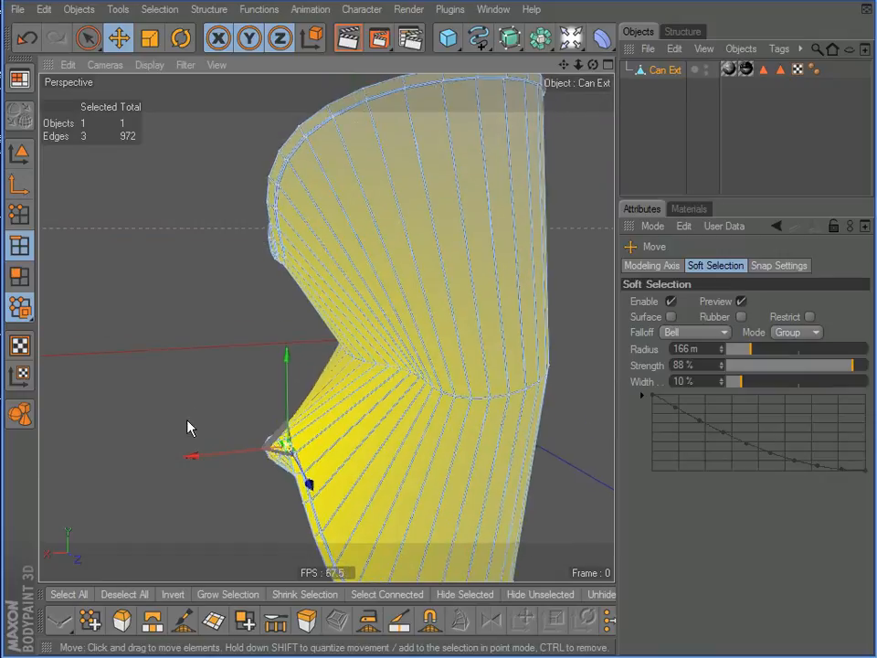
scroll(198, 399, down, 5)
alt+drag(342, 284, 352, 374)
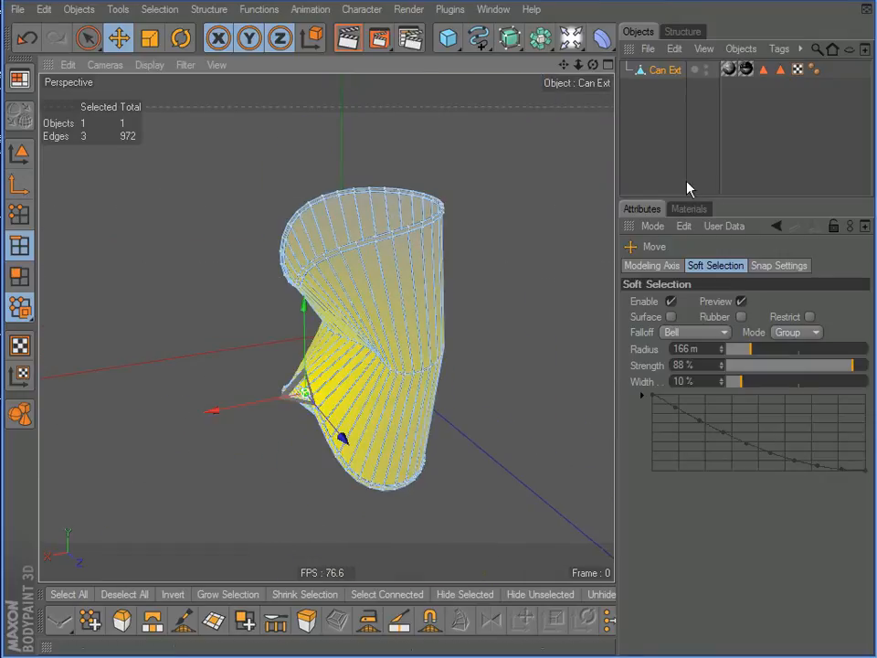
Deselect the can and examine its crushed shape, interior and label texture from several sides
click(637, 153)
alt+drag(382, 311, 225, 356)
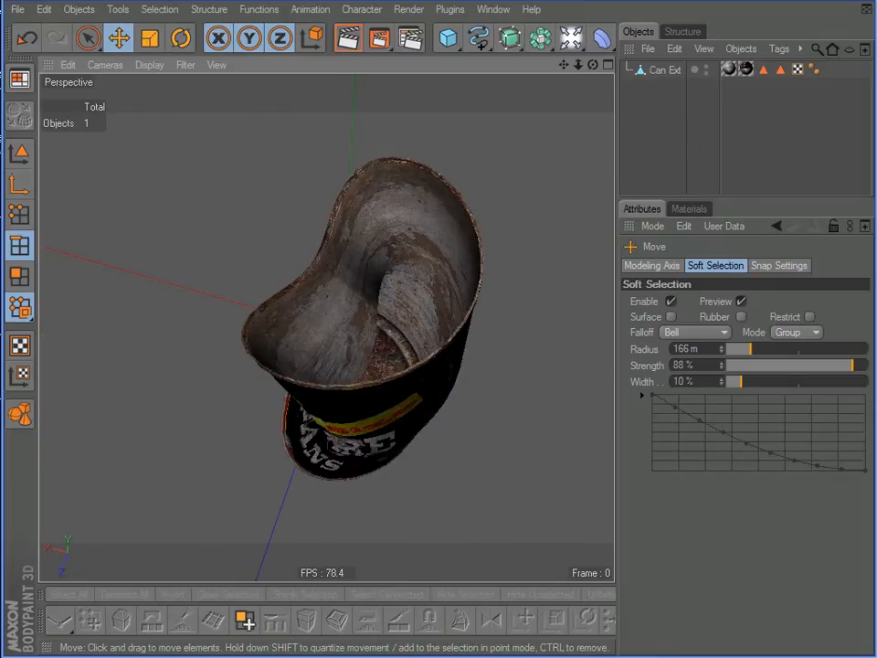
scroll(363, 268, up, 5)
alt+drag(353, 360, 374, 299)
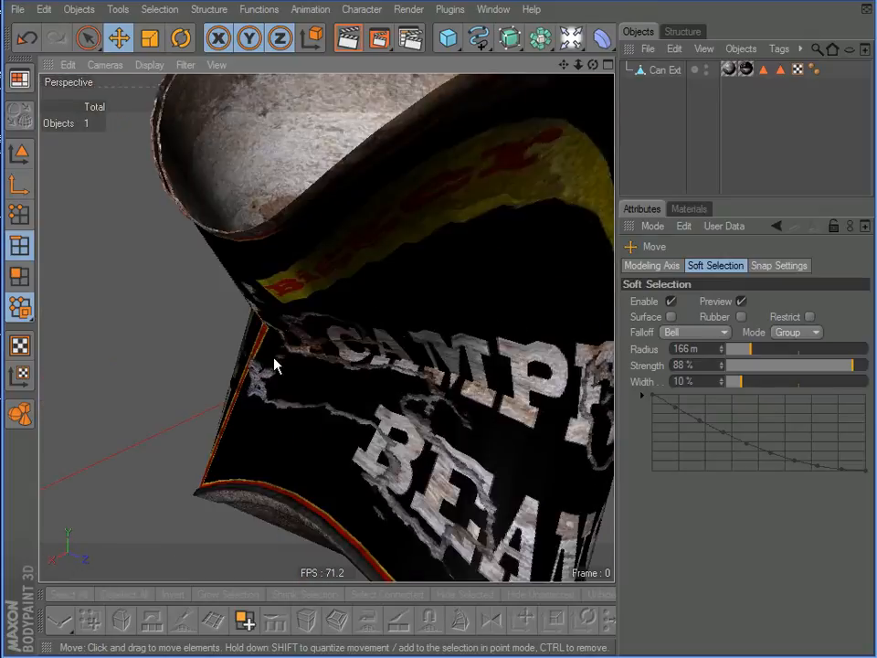
alt+drag(346, 285, 402, 376)
alt+drag(383, 286, 156, 458)
scroll(332, 388, down, 6)
scroll(333, 387, up, 5)
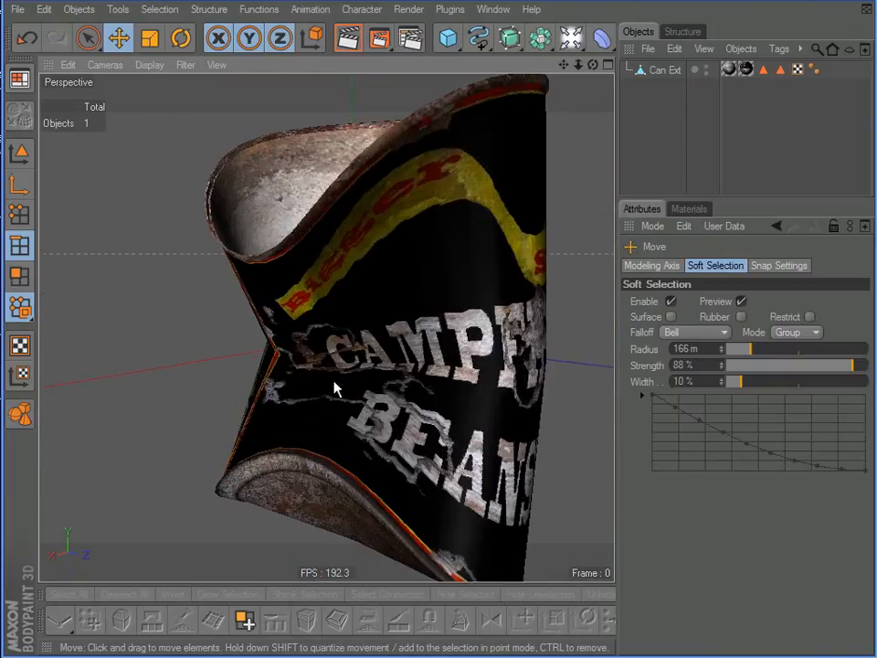
scroll(347, 386, down, 3)
alt+drag(374, 283, 393, 318)
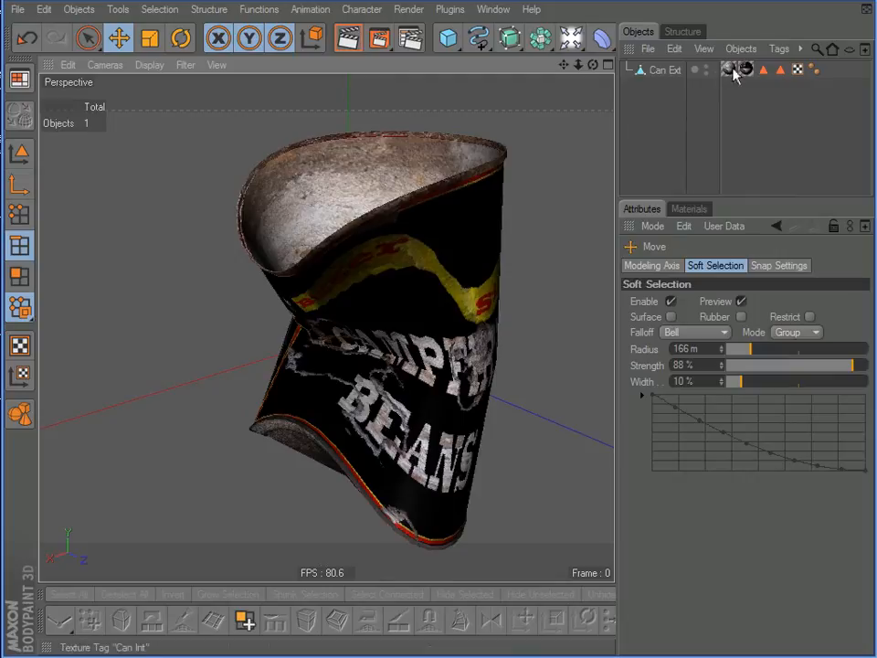
mouse_move(448, 197)
alt+mouse_down()
mouse_move(429, 200)
mouse_move(448, 202)
alt+mouse_up()
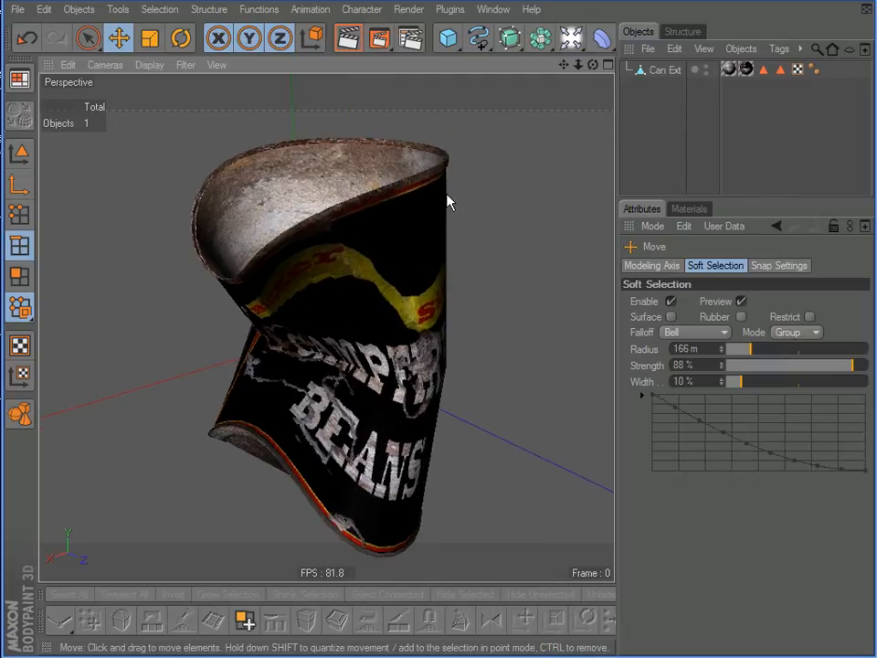
scroll(470, 249, down, 2)
alt+drag(429, 290, 181, 247)
alt+drag(438, 355, 302, 365)
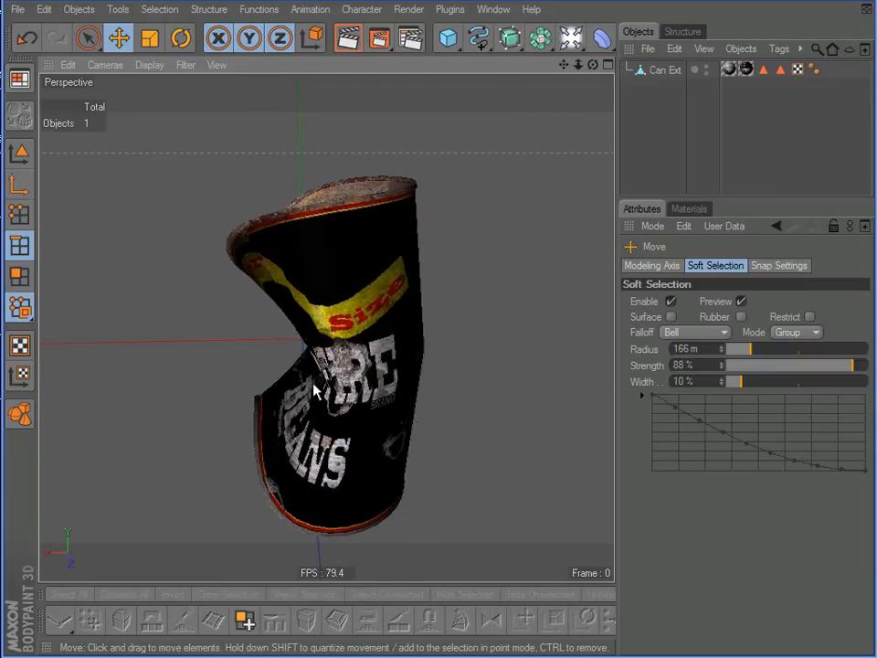